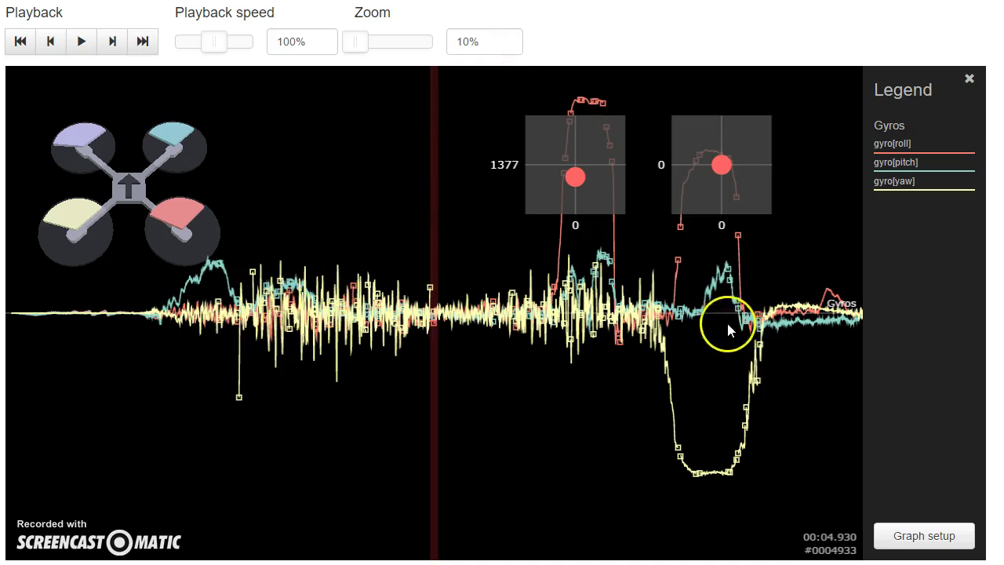
Replace the combined Gyros graph in the graph setup with a custom graph plotting gyro[roll].
left_click(903, 537)
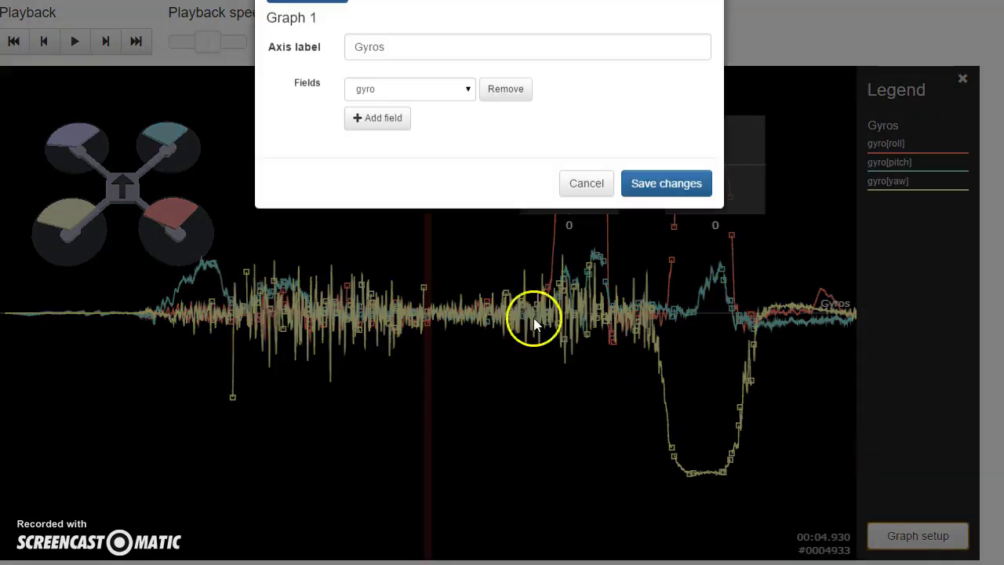
left_click(506, 99)
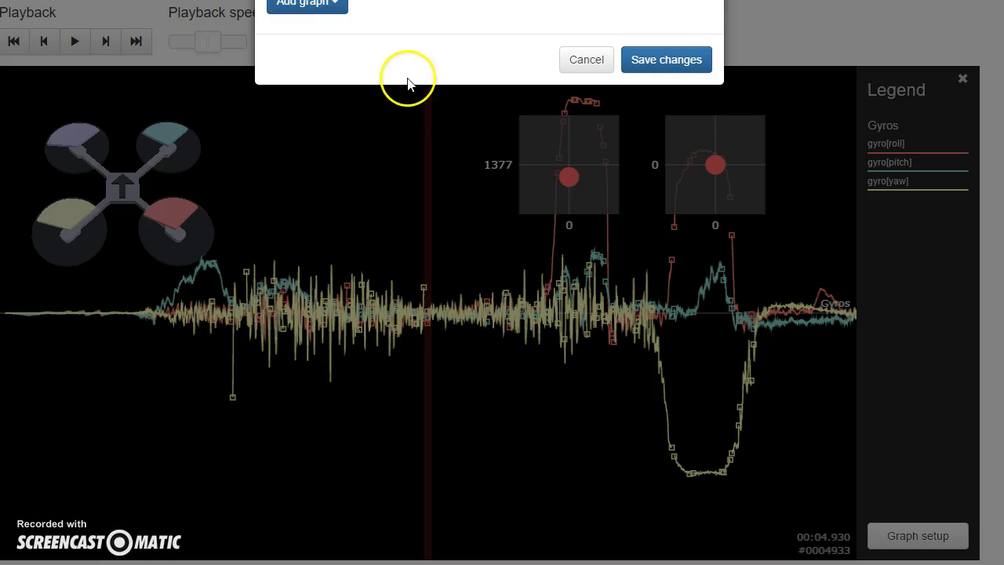
left_click(314, 7)
left_click(321, 40)
left_click(373, 105)
scroll(410, 298, "down", 5)
left_click(394, 179)
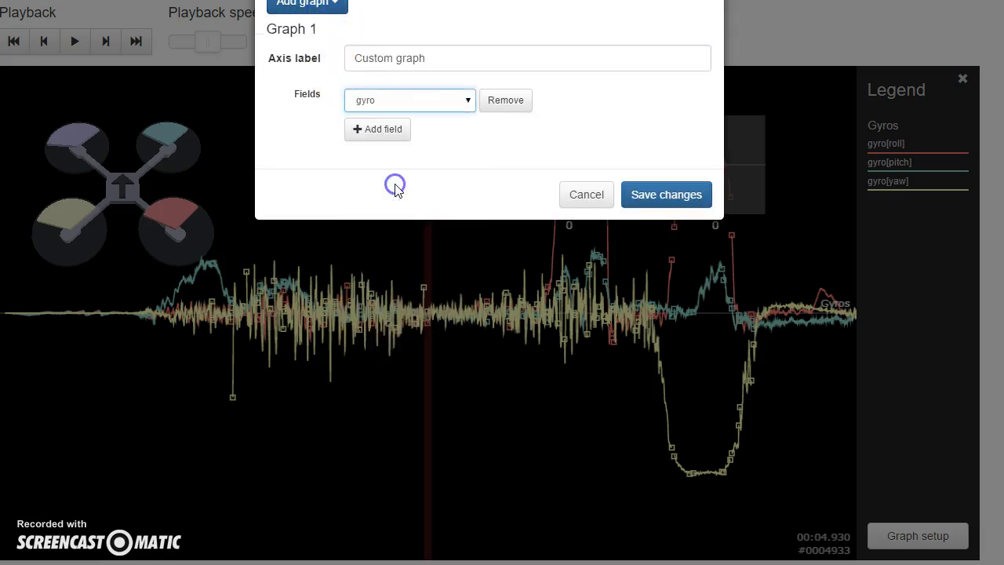
left_click(395, 97)
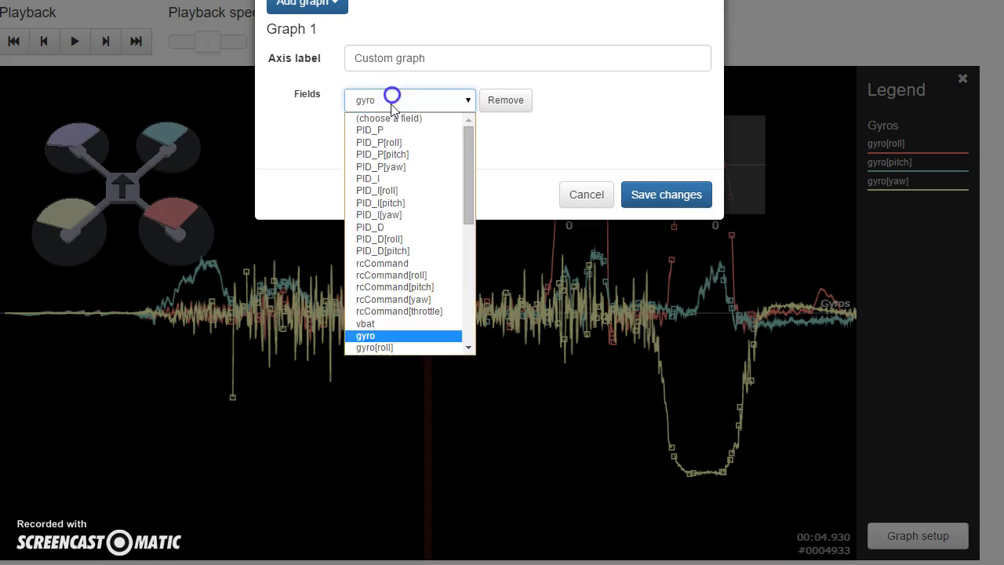
left_click(403, 347)
Add a second custom graph plotting gyro[pitch].
left_click(332, 10)
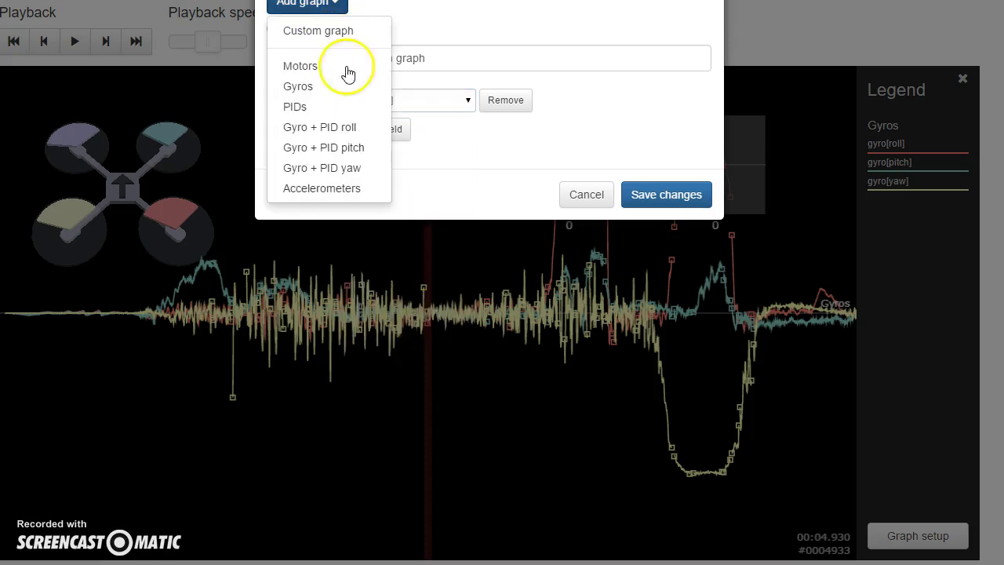
left_click(330, 46)
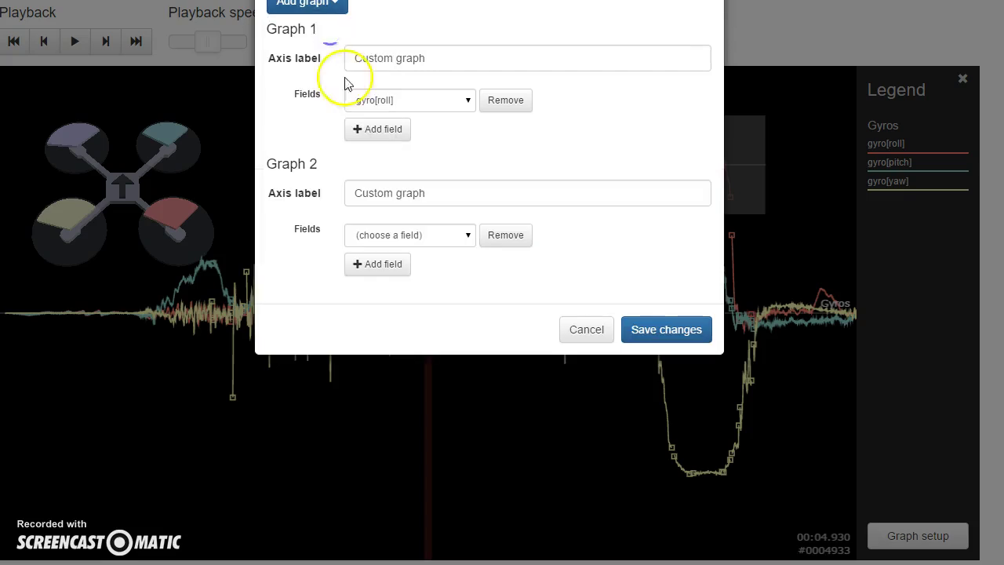
left_click(387, 235)
scroll(402, 338, "down", 3)
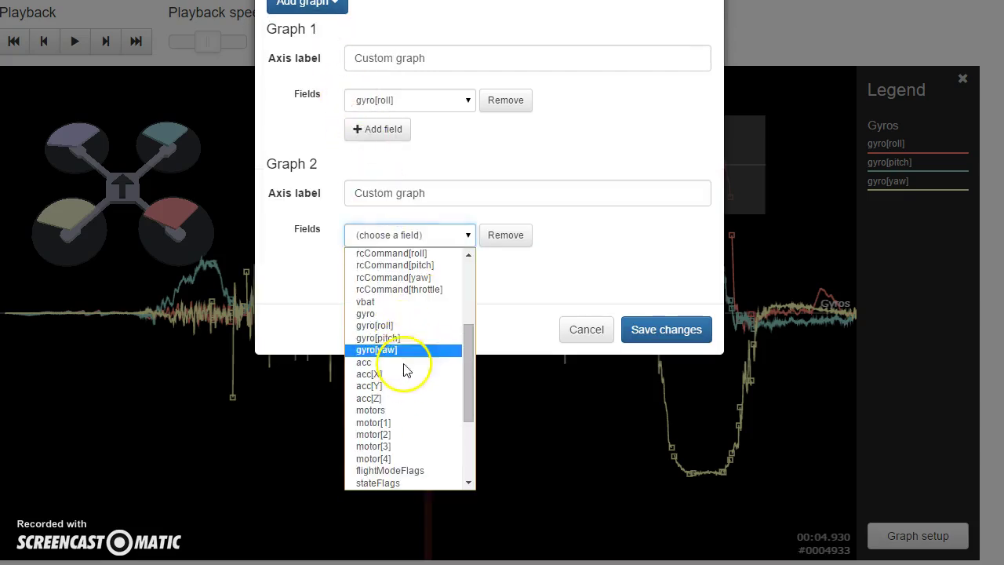
left_click(399, 338)
Add a third custom graph plotting gyro[yaw] and save the graph setup.
left_click(332, 7)
left_click(332, 40)
left_click(406, 376)
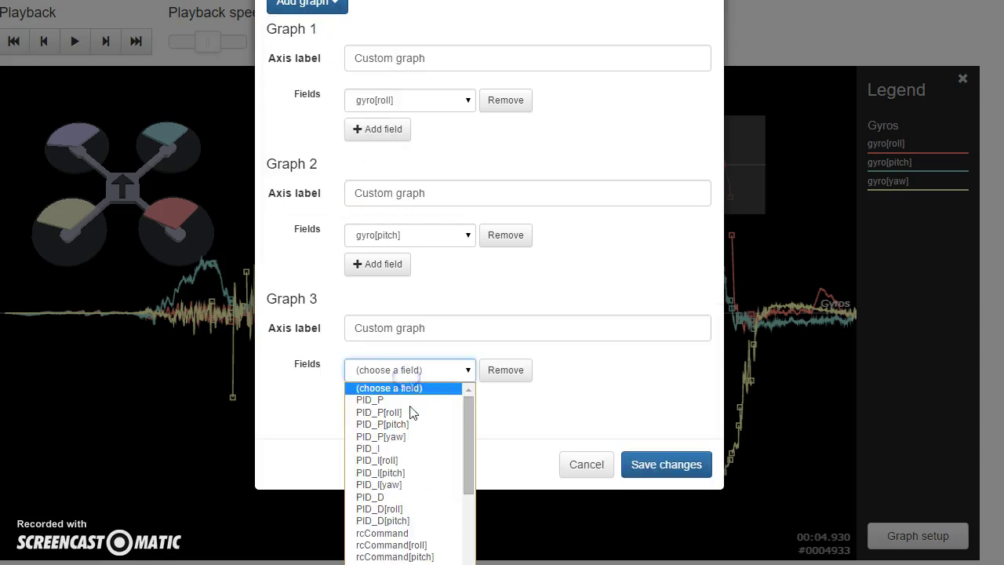
scroll(412, 518, "down", 5)
left_click(403, 486)
left_click(668, 466)
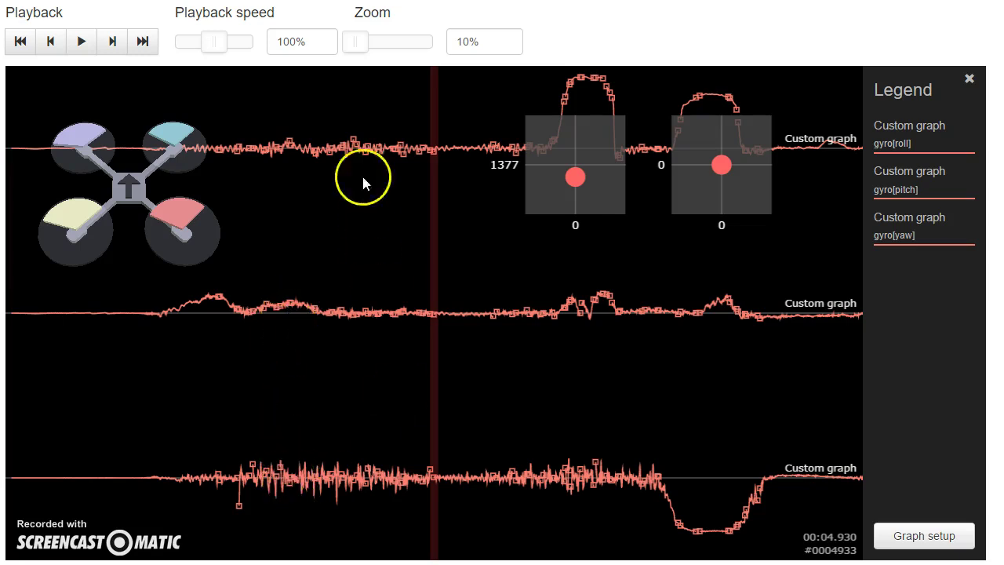
Set the graph zoom to 100% and move back in the log to about 00:03.653.
left_click_drag(358, 44, 394, 41)
left_click_drag(193, 455, 729, 455)
left_click(736, 443)
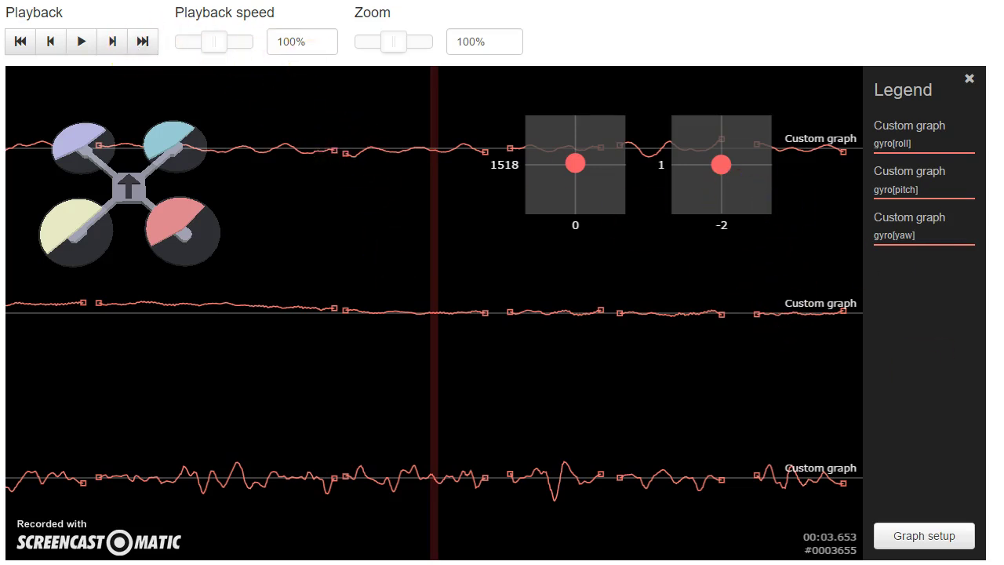
Replace the three custom gyro graphs in the graph setup with the predefined Gyro + PID yaw graph.
left_click(879, 530)
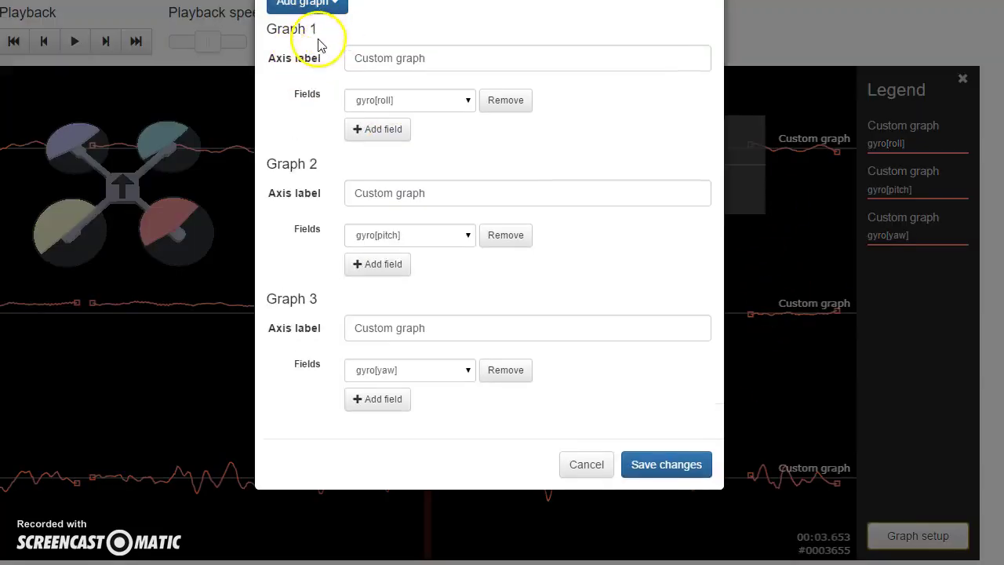
left_click(507, 100)
left_click(506, 100)
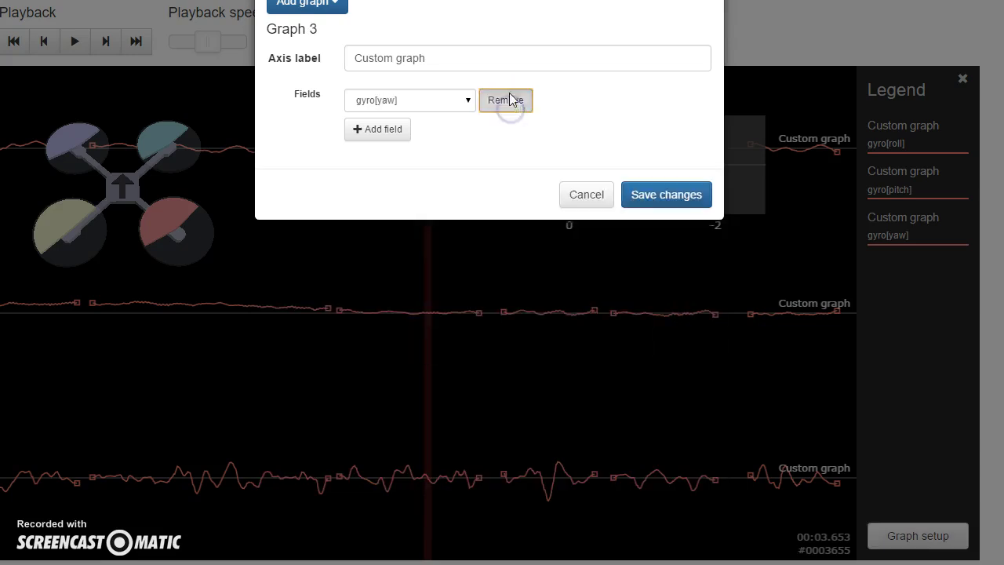
left_click(510, 100)
left_click(306, 5)
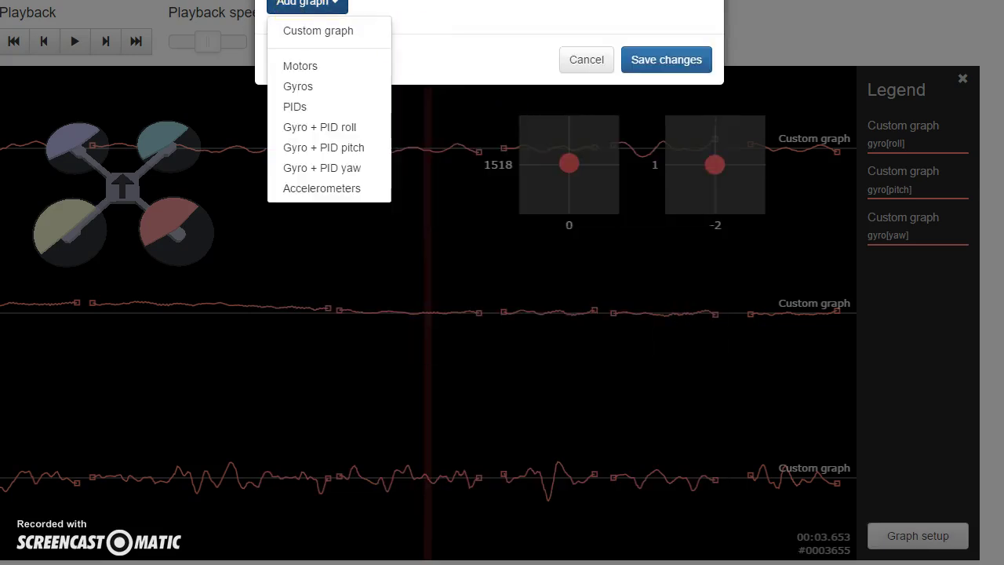
left_click(310, 168)
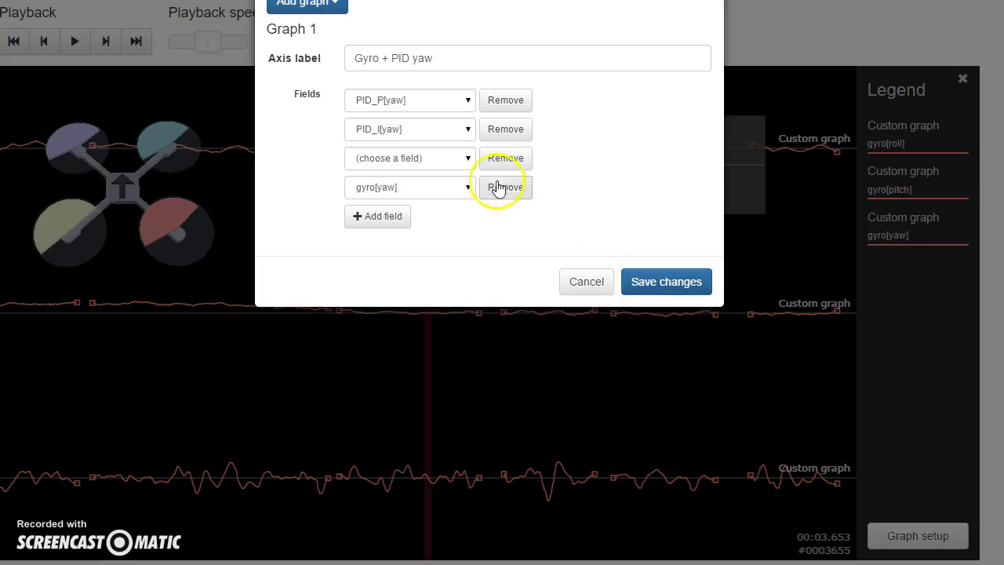
Look through the options for the yaw graph's empty field, leave it unassigned and save the graph setup.
left_click(439, 161)
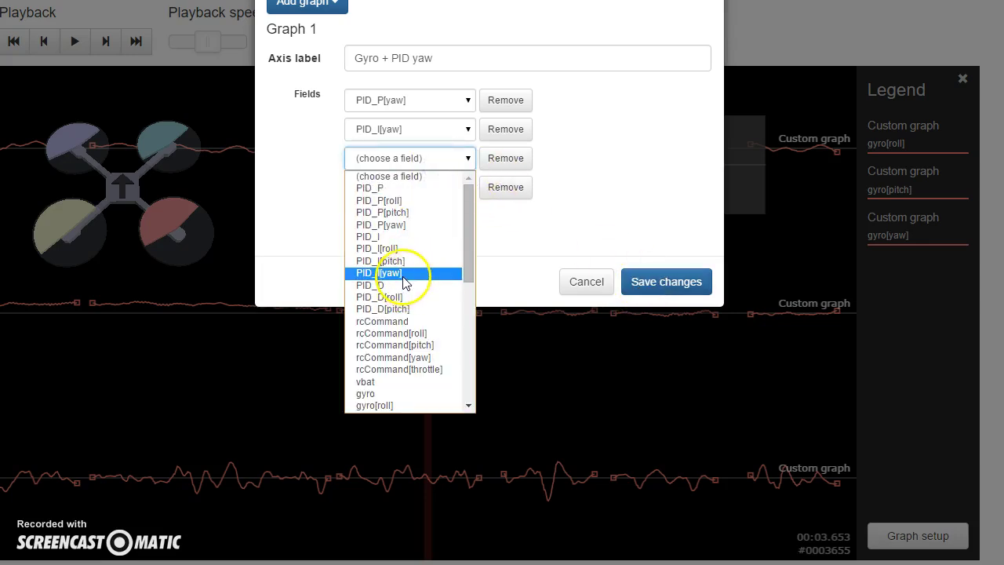
scroll(400, 302, "down", 3)
scroll(400, 304, "up", 3)
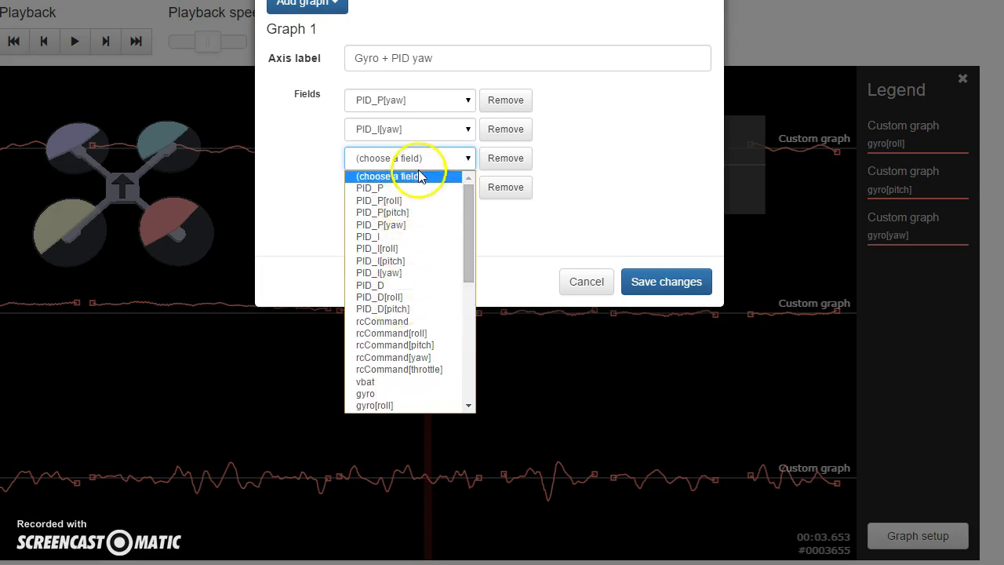
scroll(411, 298, "down", 6)
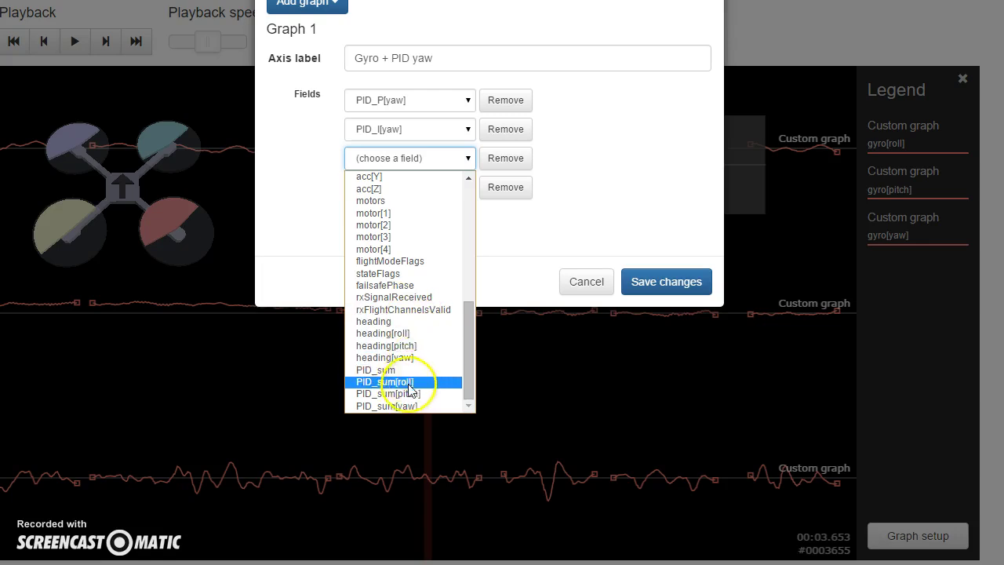
scroll(408, 383, "up", 6)
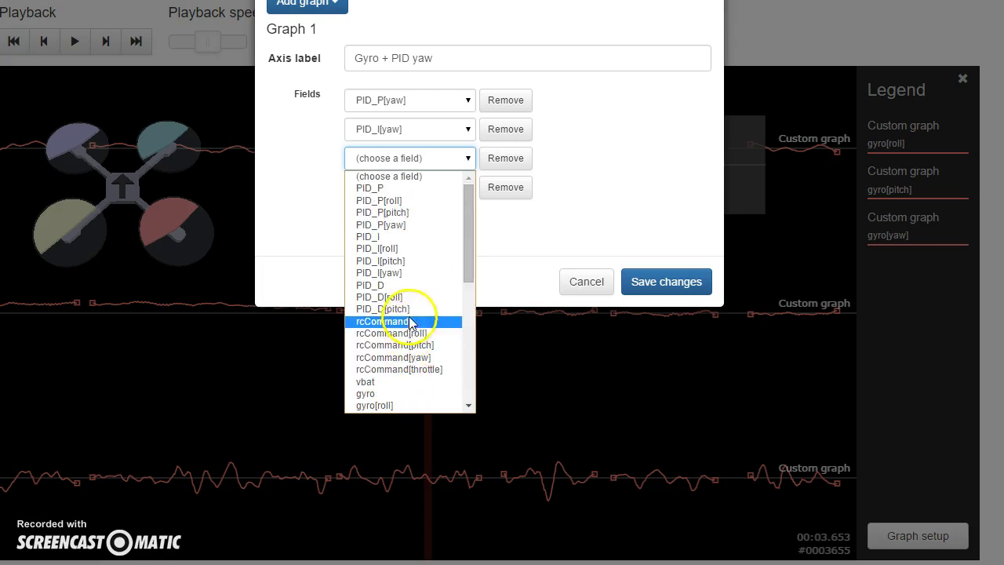
left_click(585, 224)
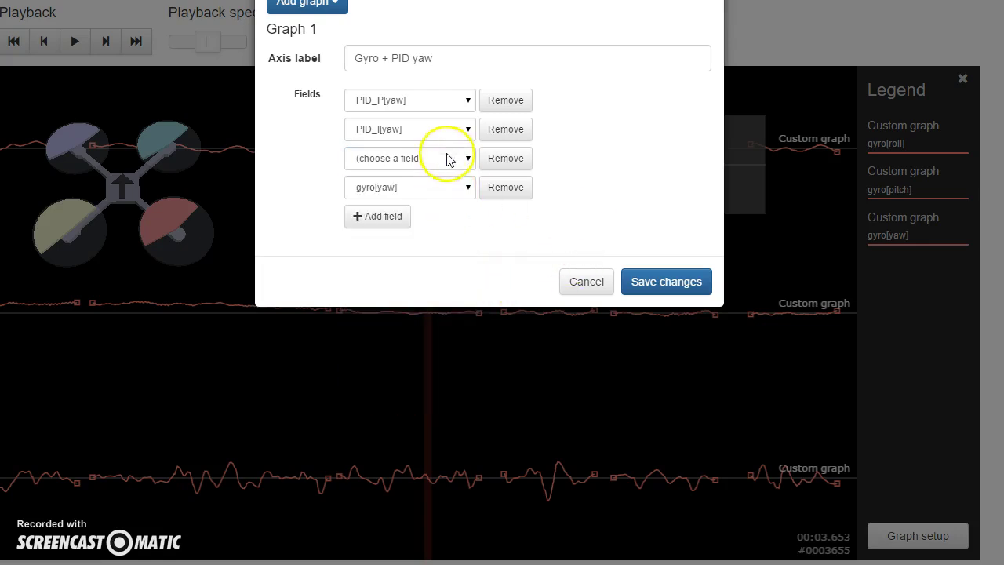
left_click(677, 284)
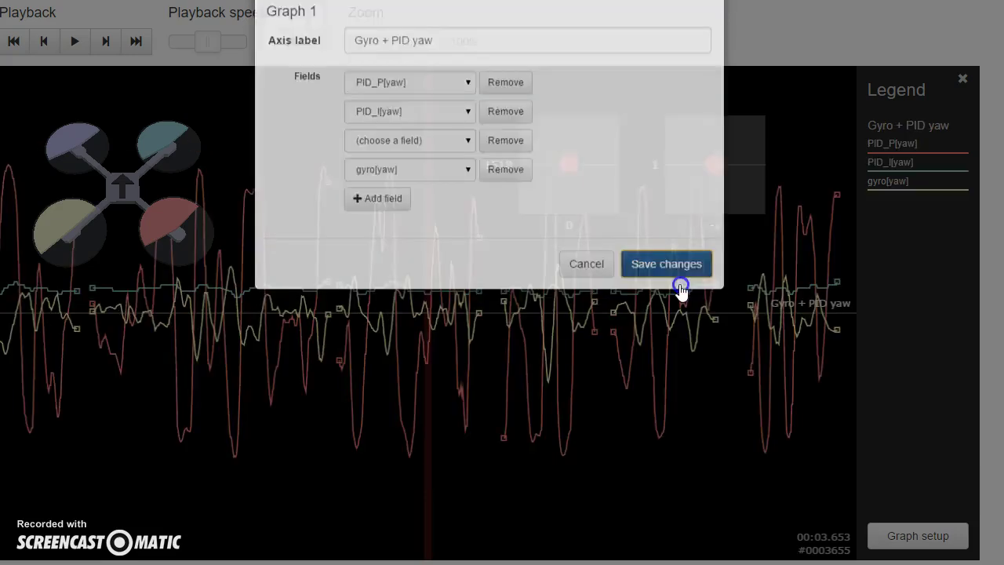
Compare the PID_P[yaw] and gyro[yaw] traces while moving forward in the log to about 00:04.473.
left_click(679, 231)
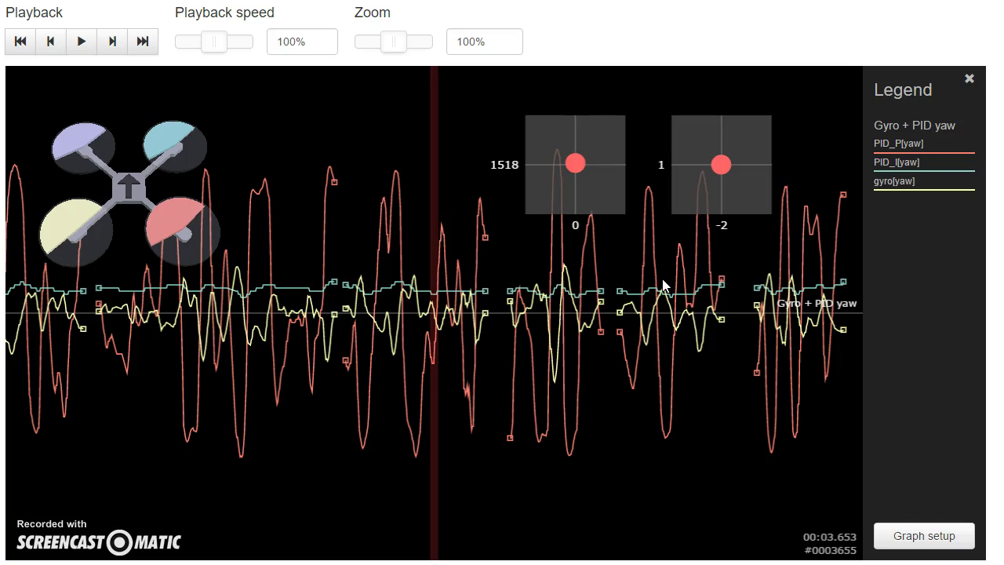
left_click(637, 287)
left_click(497, 177)
left_click(437, 120)
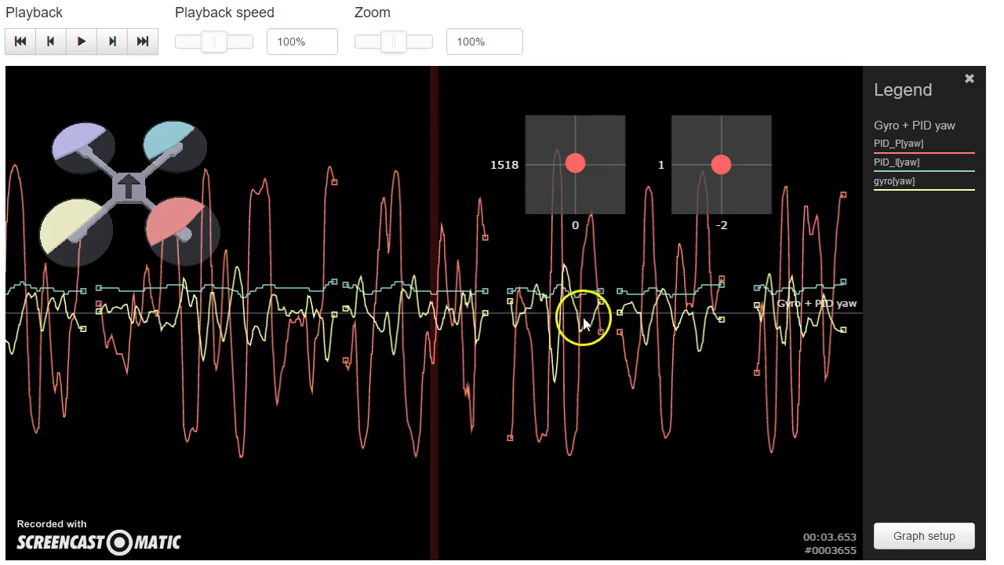
left_click_drag(579, 346, 208, 379)
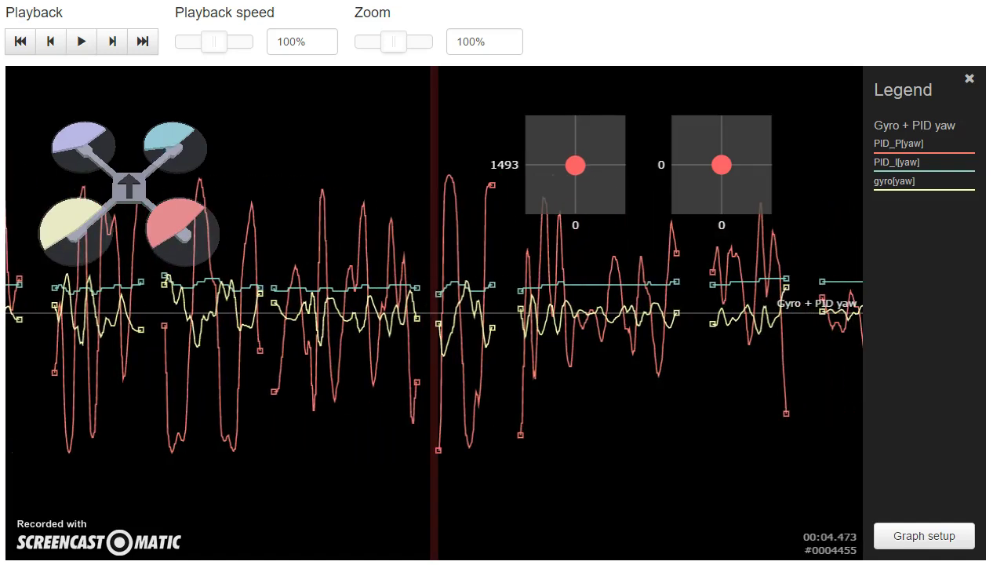
Switch to the RC Groups post in Chrome and highlight its passages on default Yaw P, lowering Yaw P and noise rising with throttle.
key("alt+Tab")
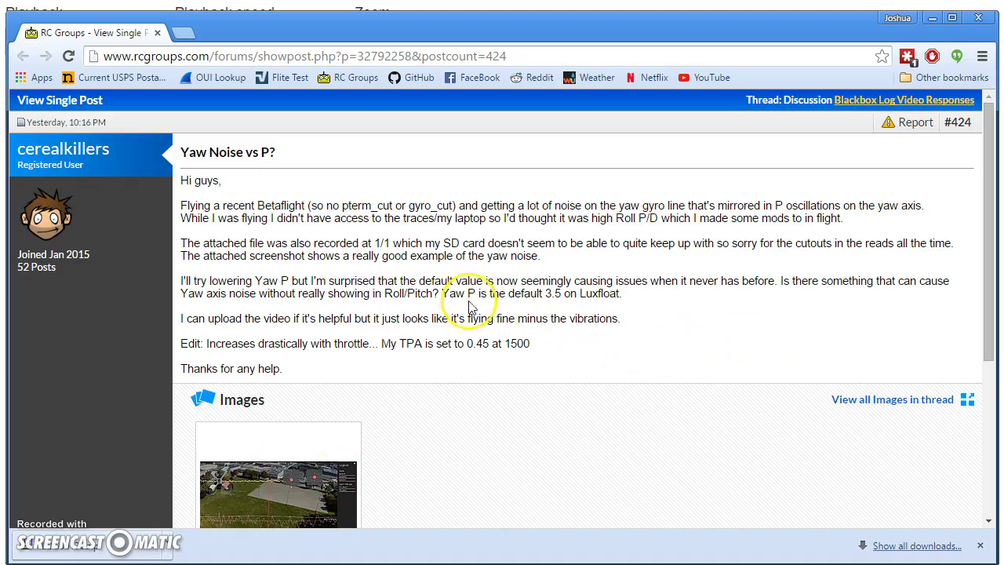
left_click_drag(448, 293, 596, 298)
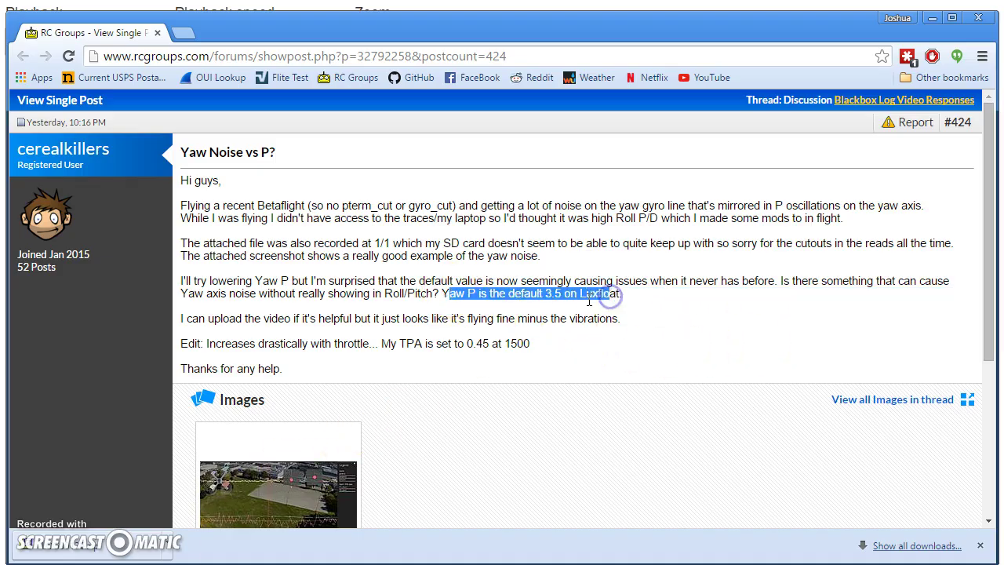
left_click(657, 309)
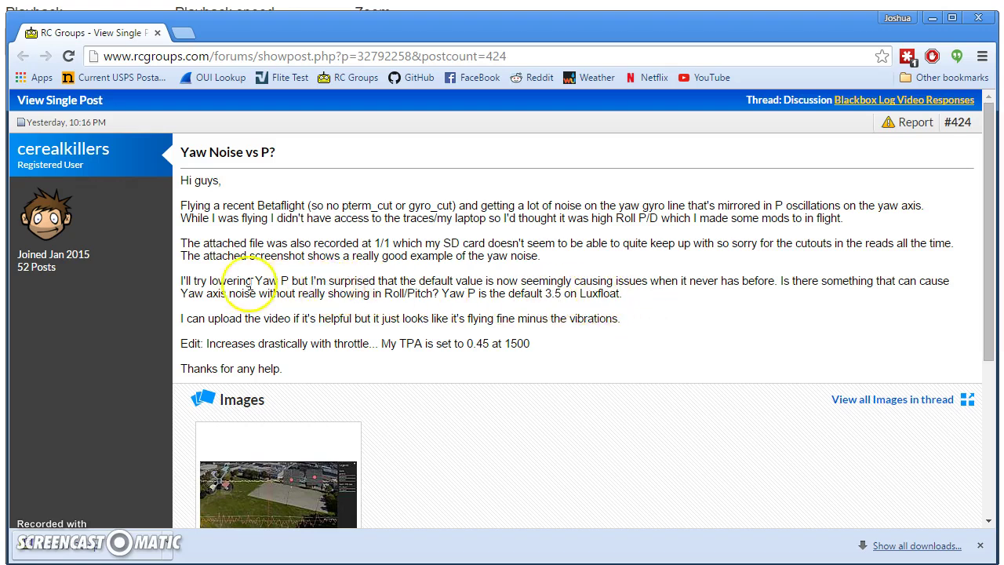
left_click_drag(208, 283, 784, 282)
left_click(779, 316)
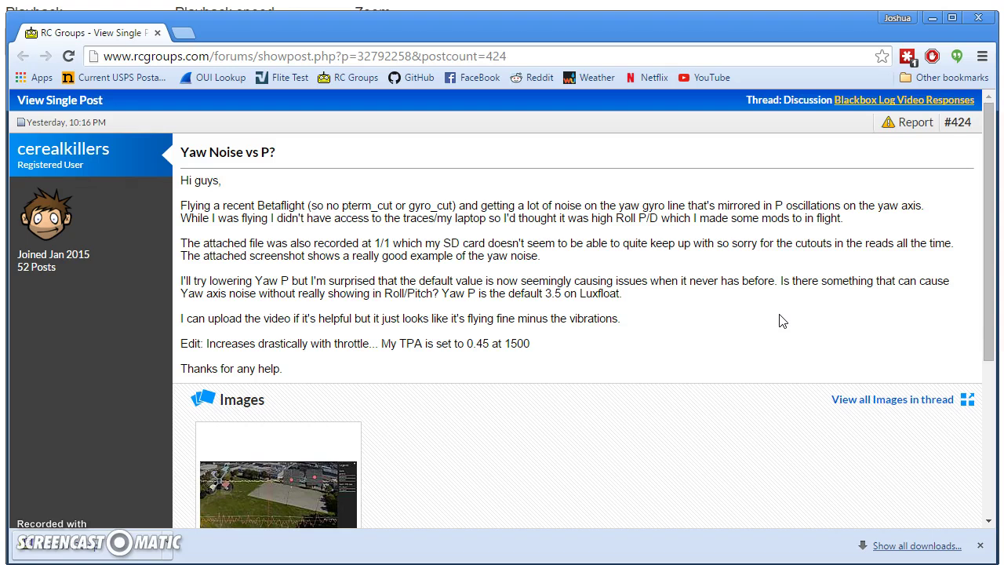
left_click_drag(215, 342, 510, 337)
left_click(558, 350)
Switch back to the Blackbox log viewer and examine the yaw traces forward to about 00:06.923.
left_click(327, 235)
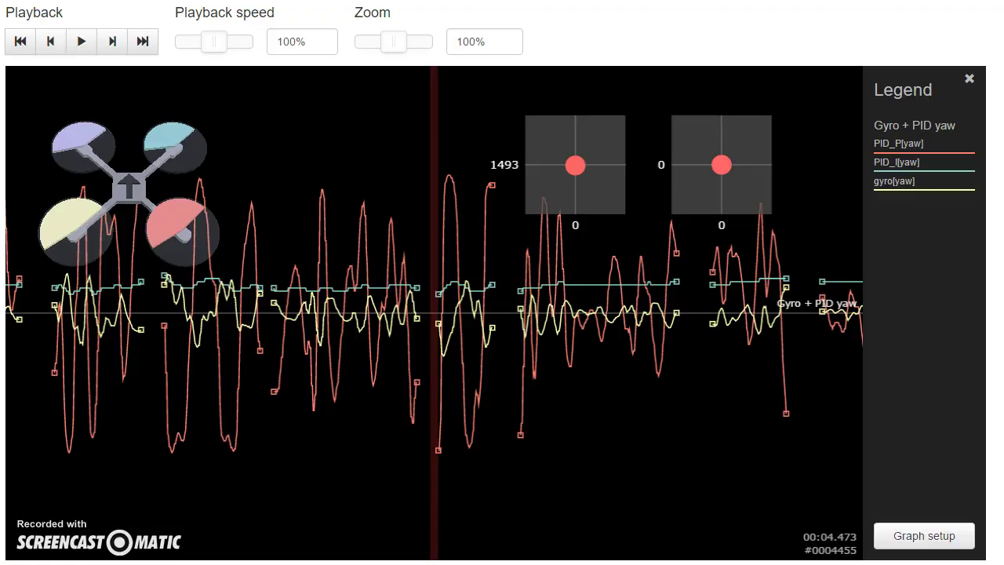
left_click_drag(124, 365, 327, 354)
left_click_drag(645, 338, 312, 367)
left_click_drag(571, 324, 301, 337)
left_click(466, 322)
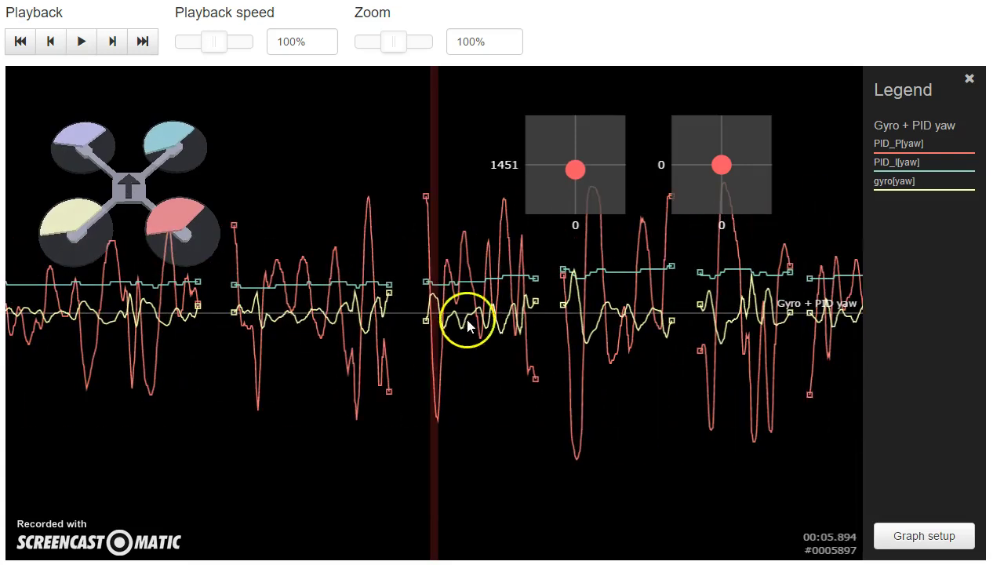
left_click_drag(628, 324, 200, 329)
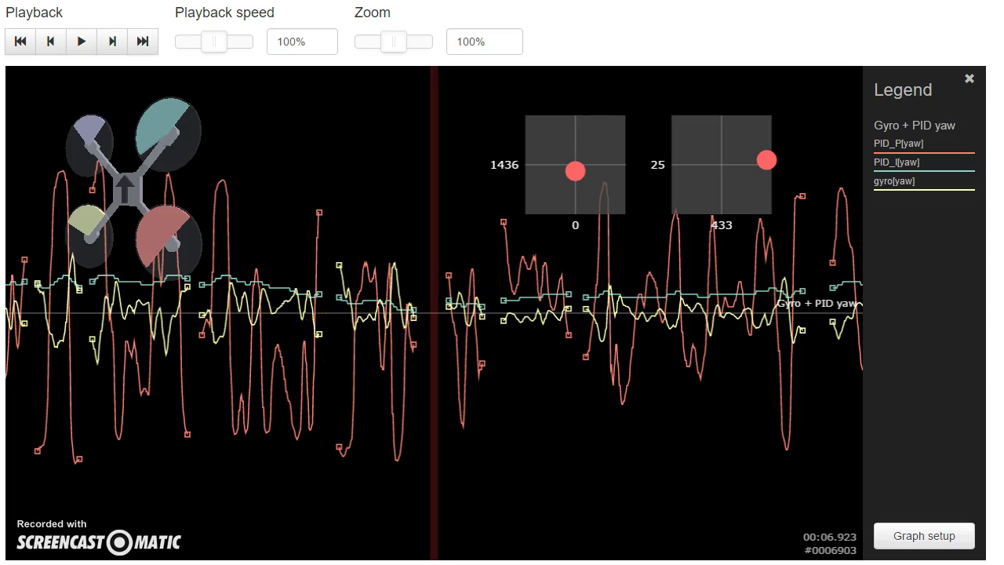
Switch to the RC Groups post again and review its text and attached images.
key("alt+Tab")
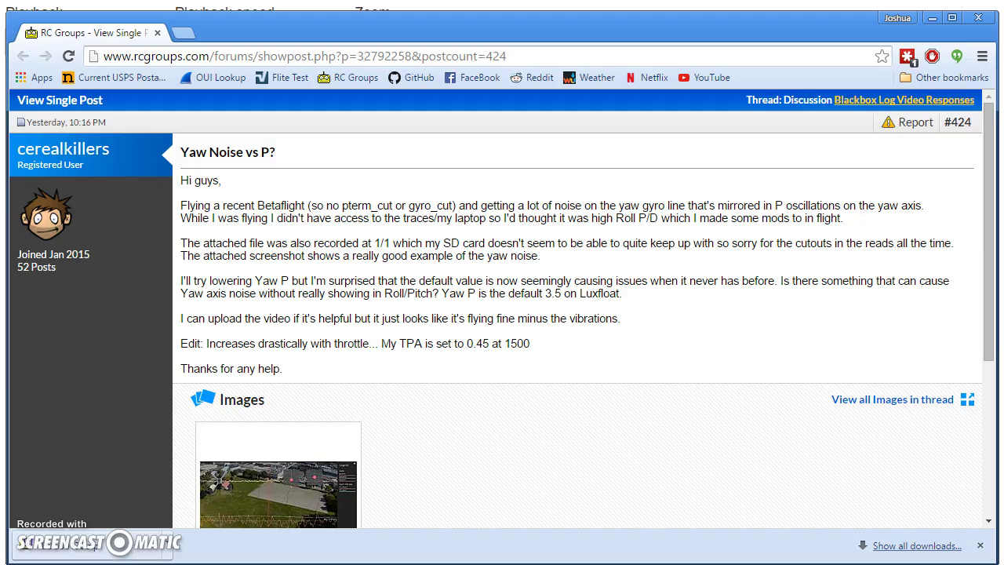
scroll(392, 310, "down", 4)
scroll(387, 322, "up", 3)
Return to the Blackbox log viewer and examine the yaw traces further along the log, through to about 02:50.319.
key("alt+Tab")
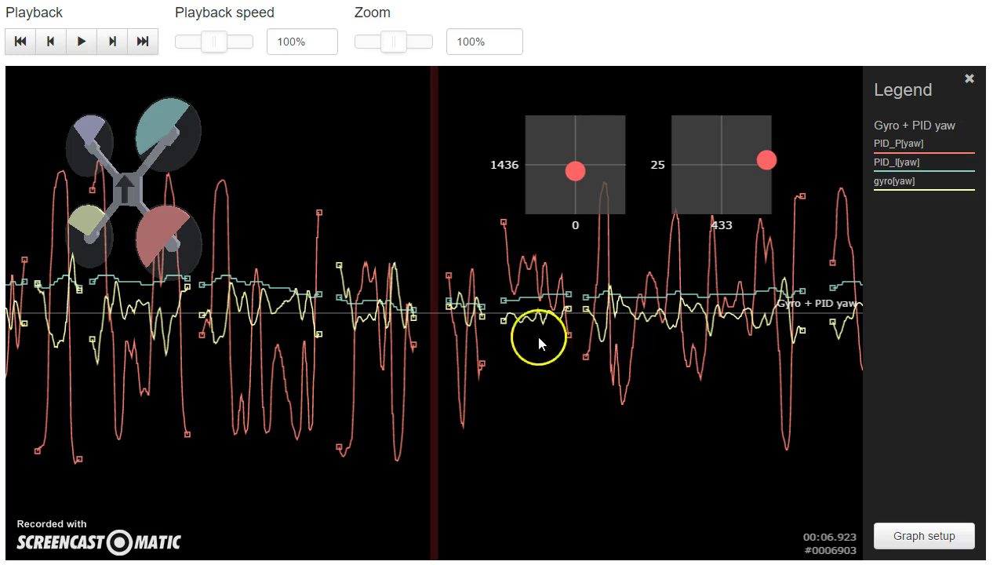
left_click(561, 386)
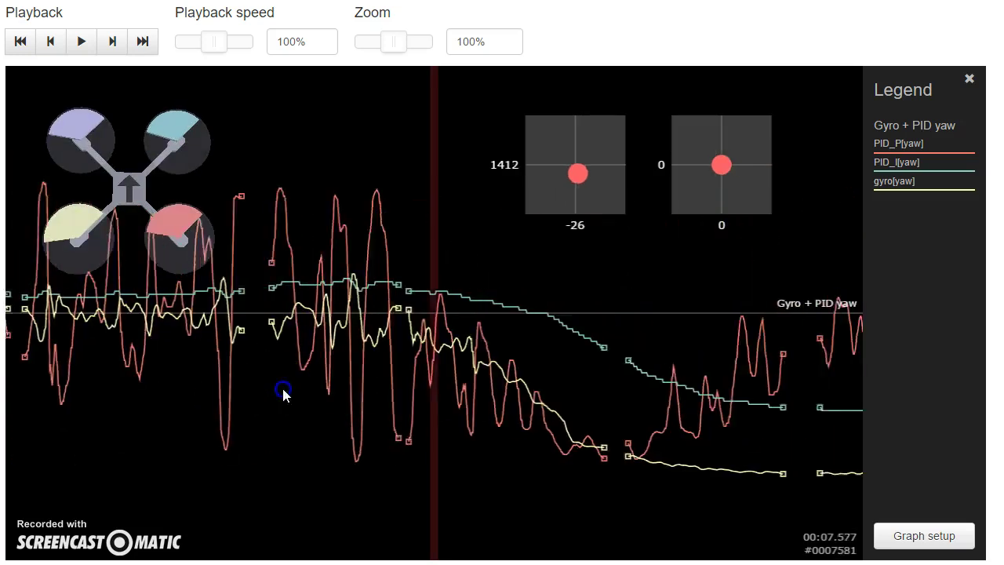
left_click(112, 397)
left_click_drag(622, 373, 240, 374)
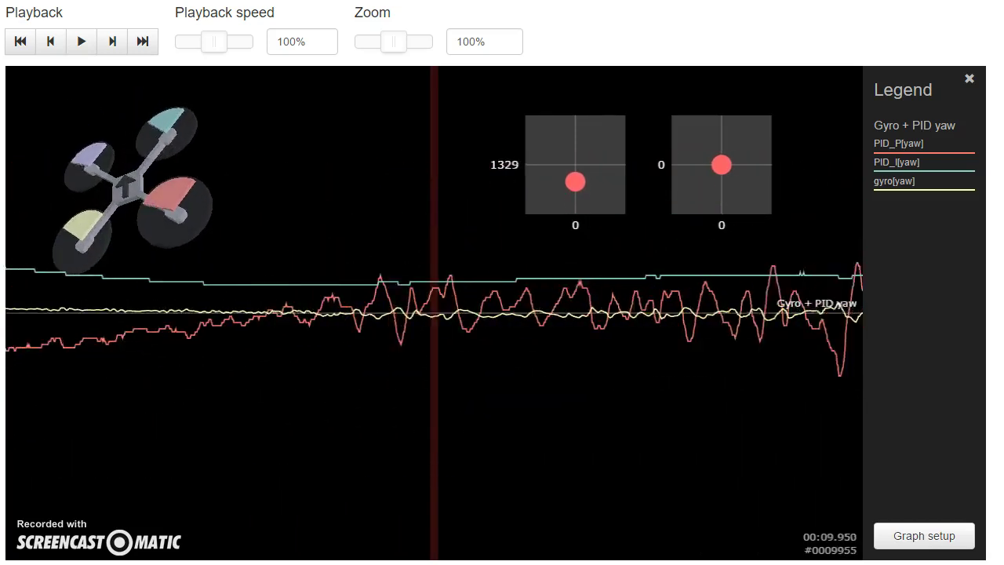
left_click_drag(708, 344, 630, 352)
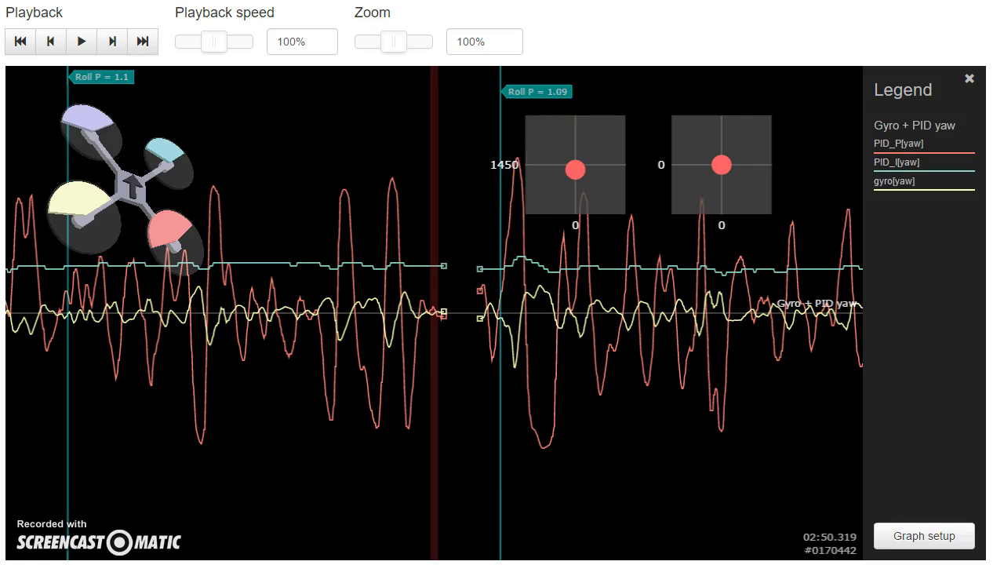
Recheck the RC Groups post, return to the Blackbox log viewer and examine the yaw traces around the Roll P and Roll D changes to about 02:53.377.
key("alt+Tab")
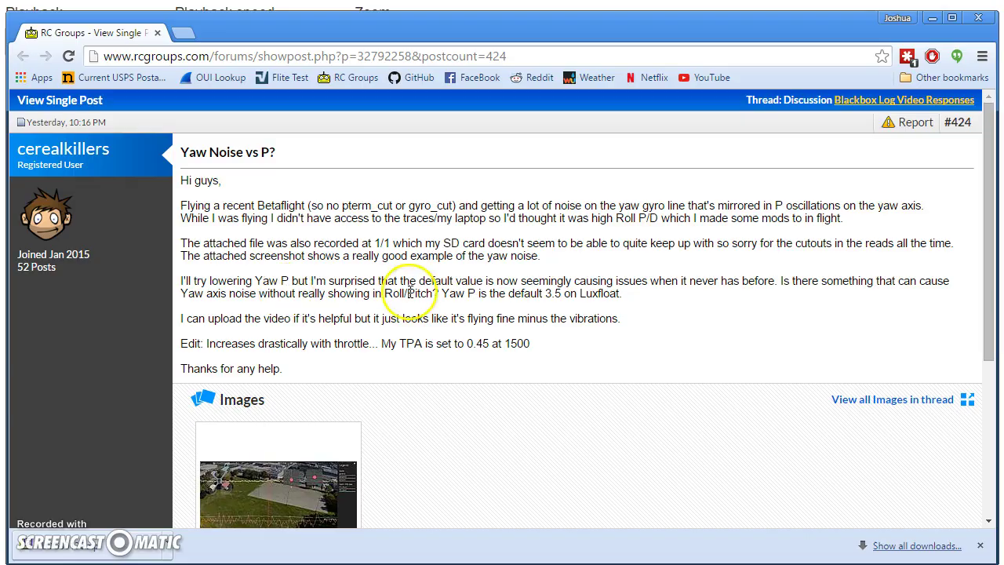
key("alt+Tab")
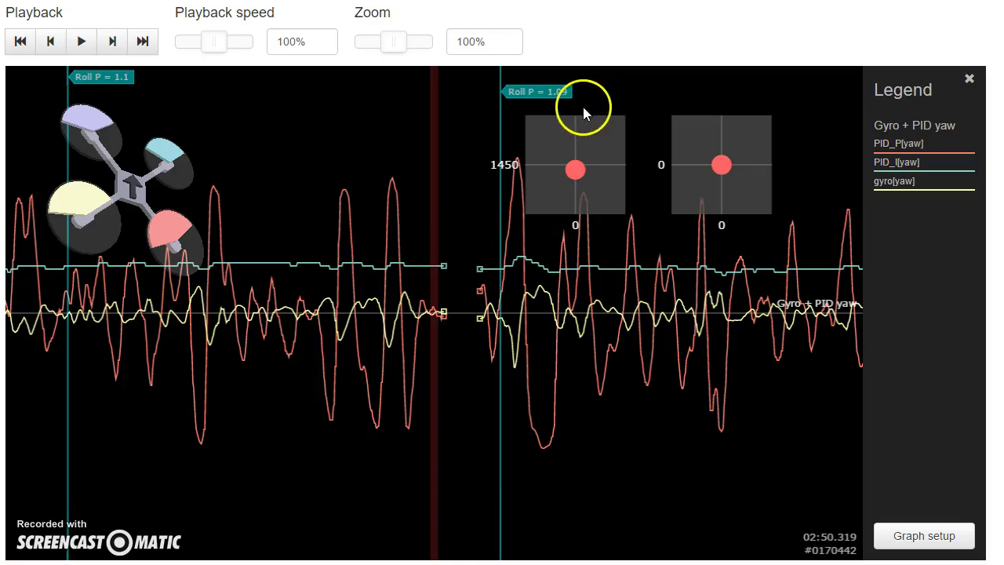
left_click_drag(720, 388, 704, 390)
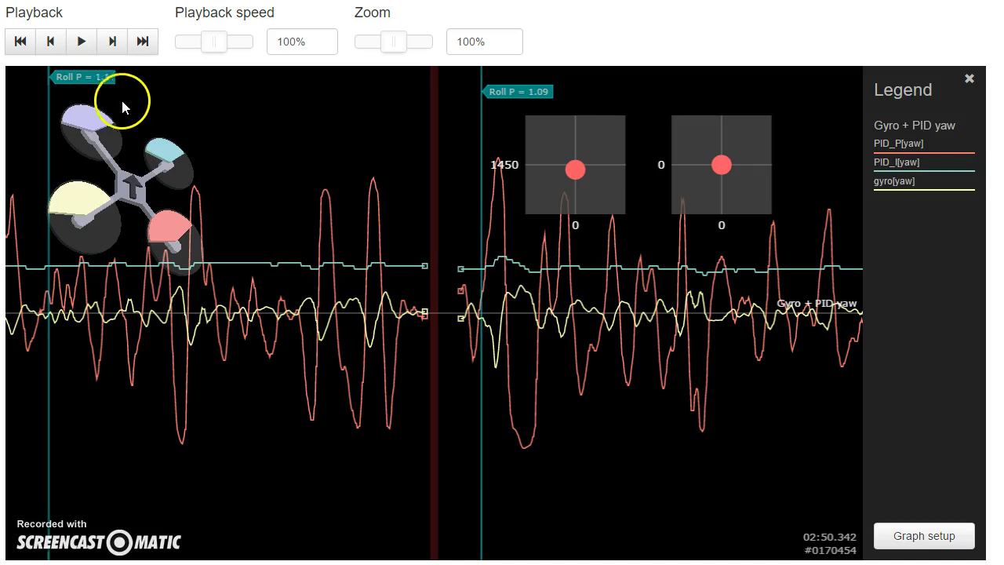
left_click_drag(598, 564, 606, 564)
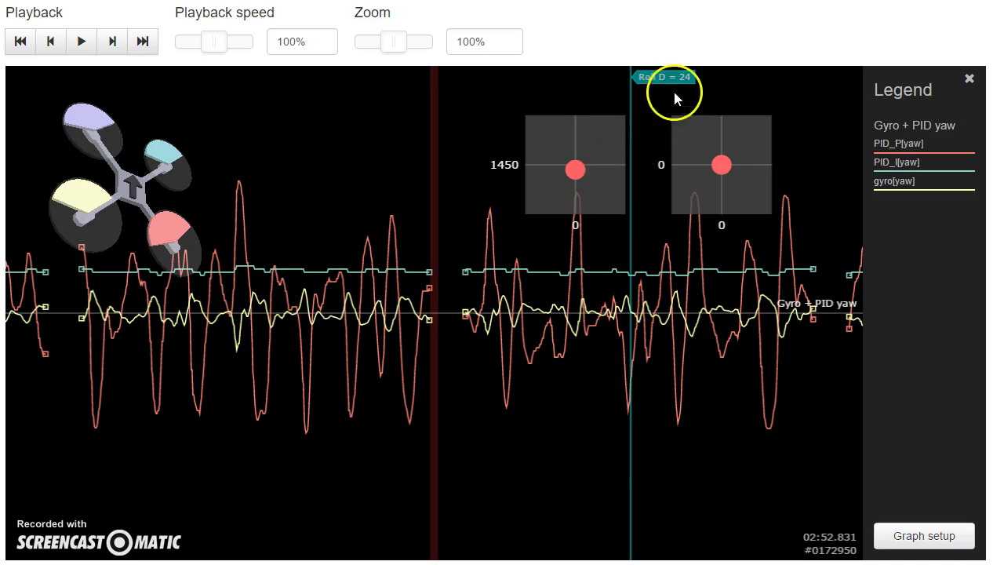
left_click_drag(606, 388, 363, 395)
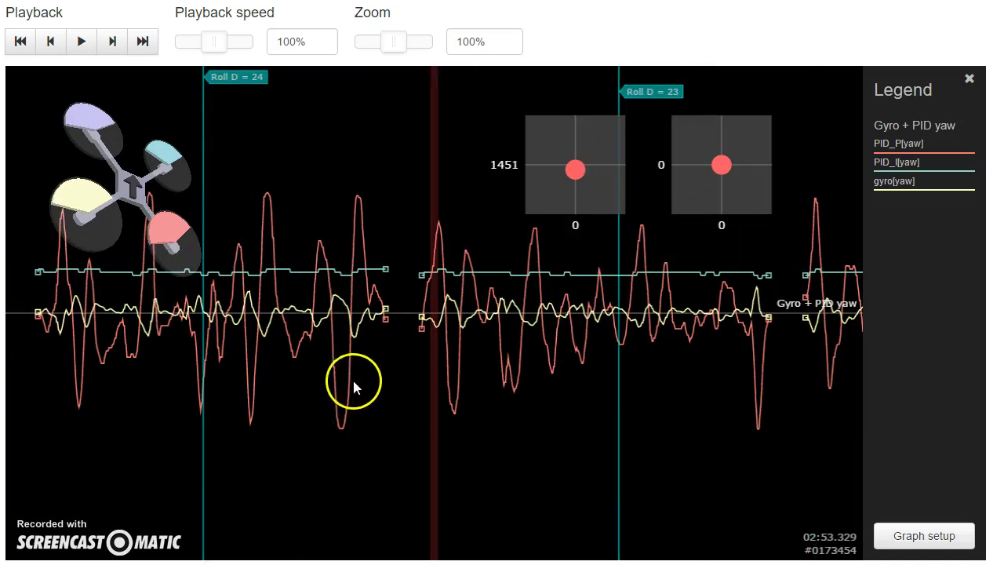
left_click_drag(506, 375, 497, 373)
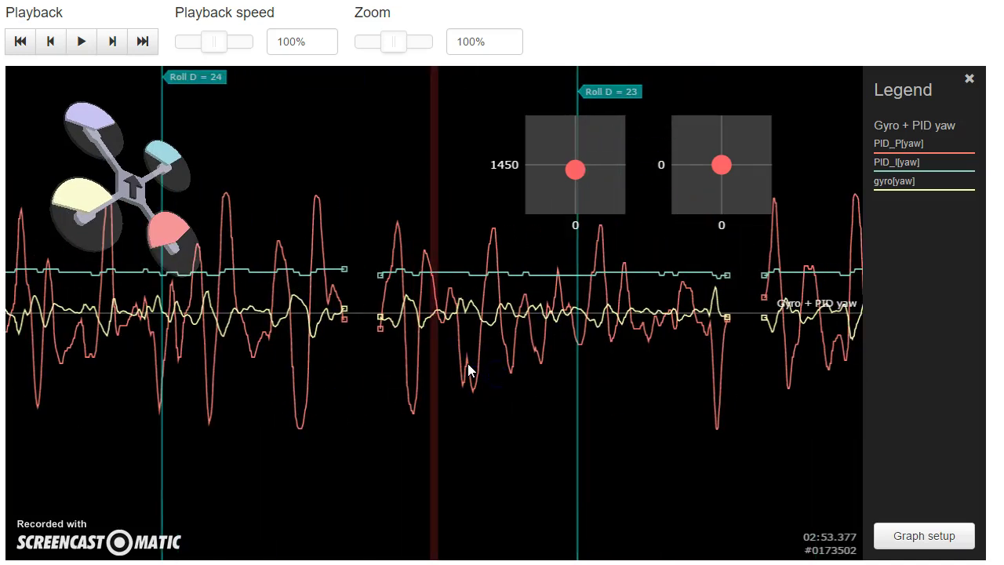